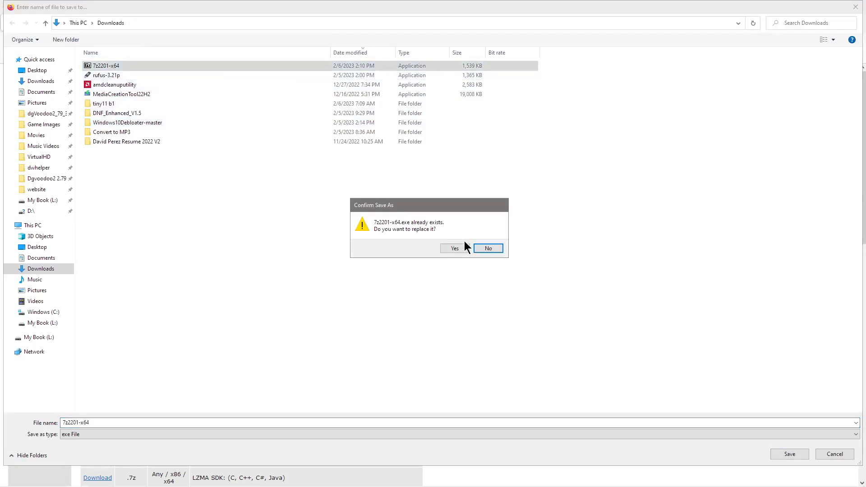
Step: Decline overwriting the existing 7-Zip installer and minimize Firefox to the desktop
click(448, 251)
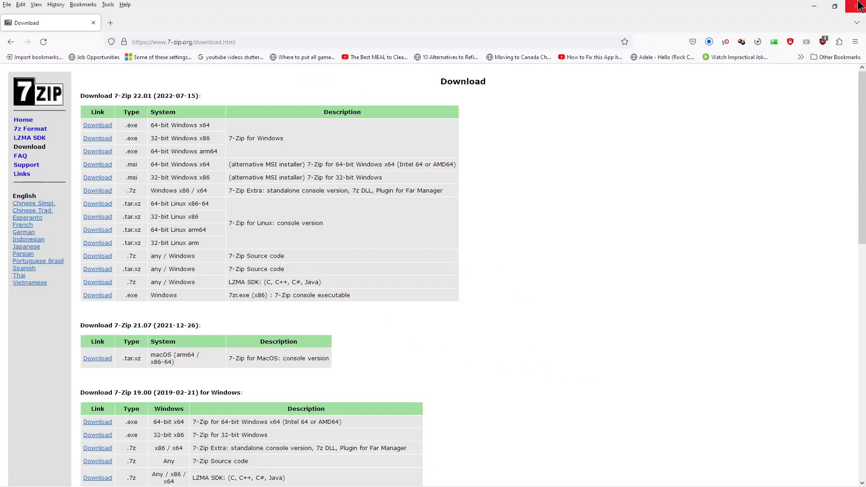
click(813, 7)
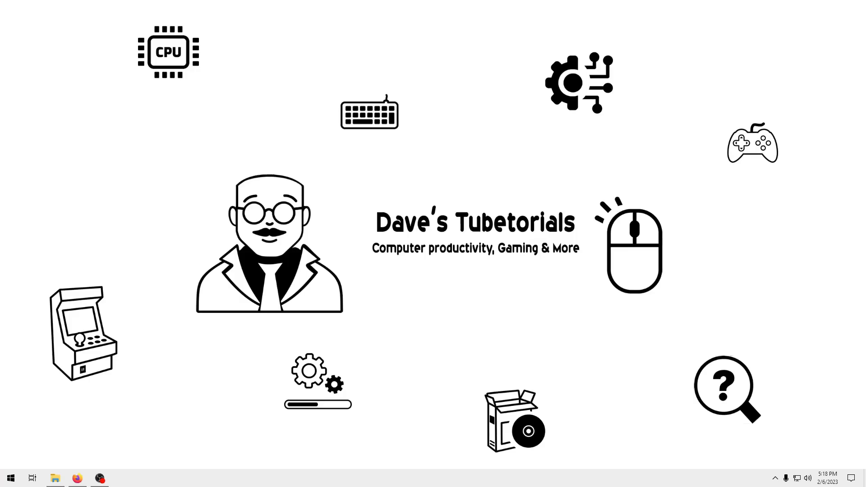
Step: Browse into the Desktop's 7zip samples folder, look inside CaveStory, then return
click(55, 481)
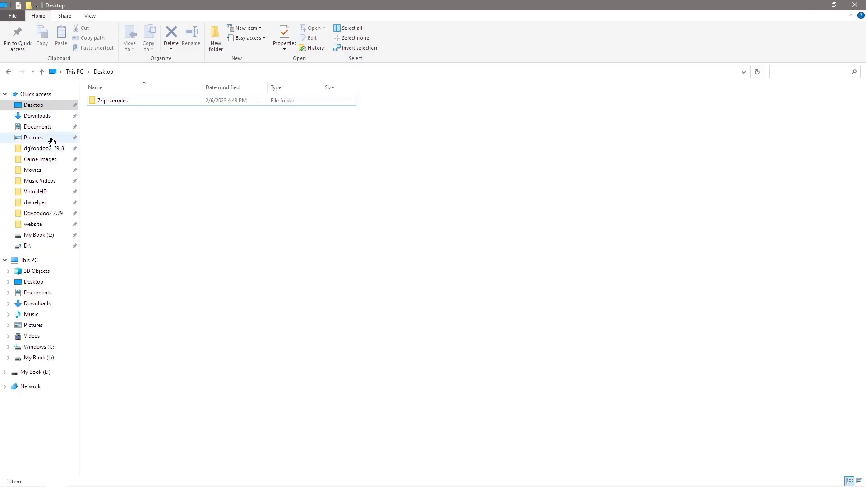
click(115, 100)
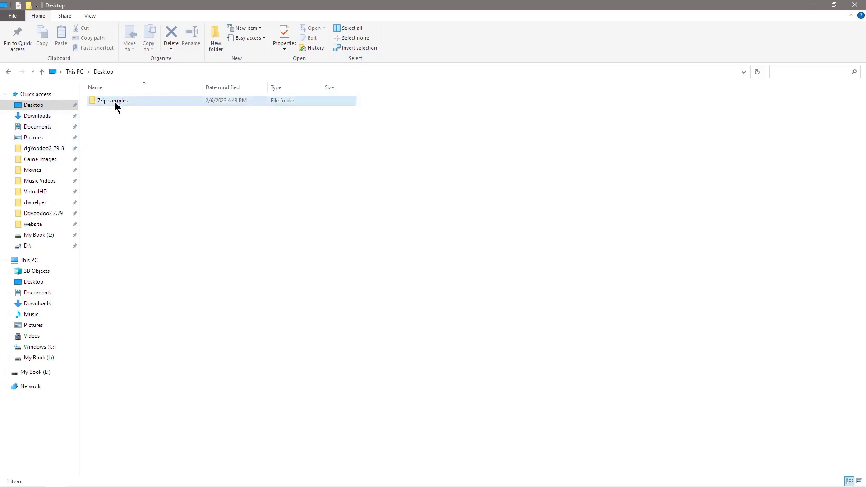
double_click(113, 102)
click(116, 100)
double_click(116, 100)
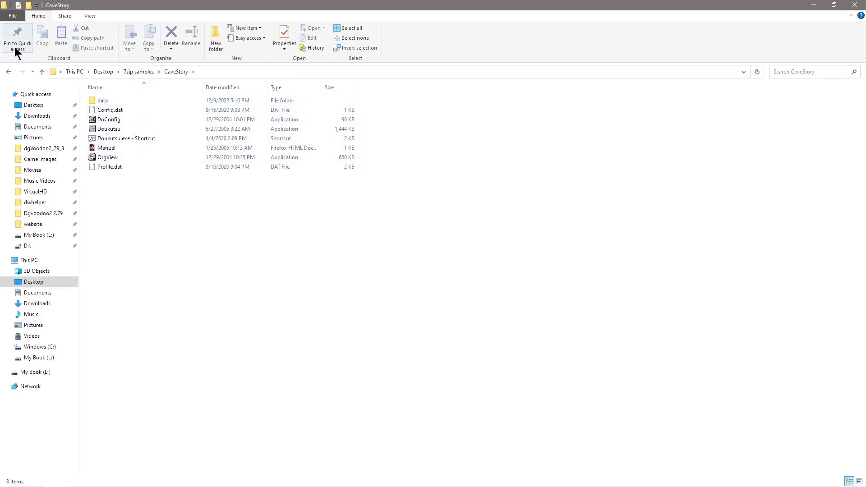
click(9, 72)
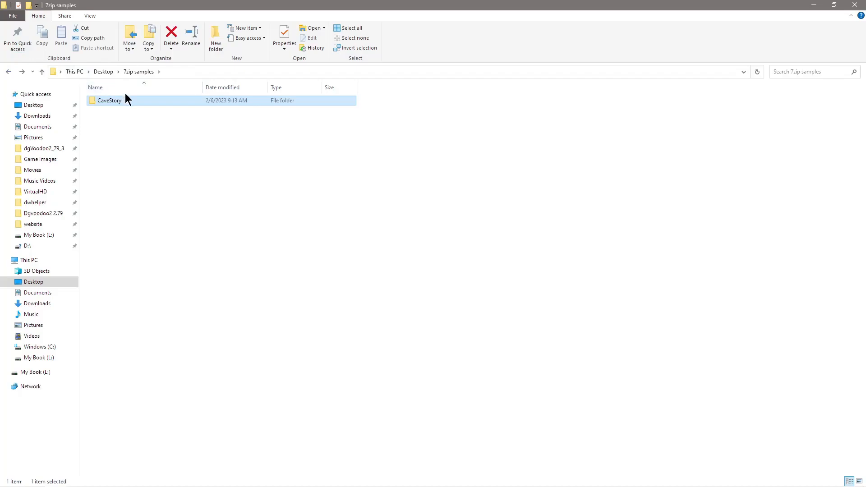
Step: Check CaveStory's properties (4.17 MB, 406 files, 3 folders), then bring up its 7-Zip submenu
right_click(120, 98)
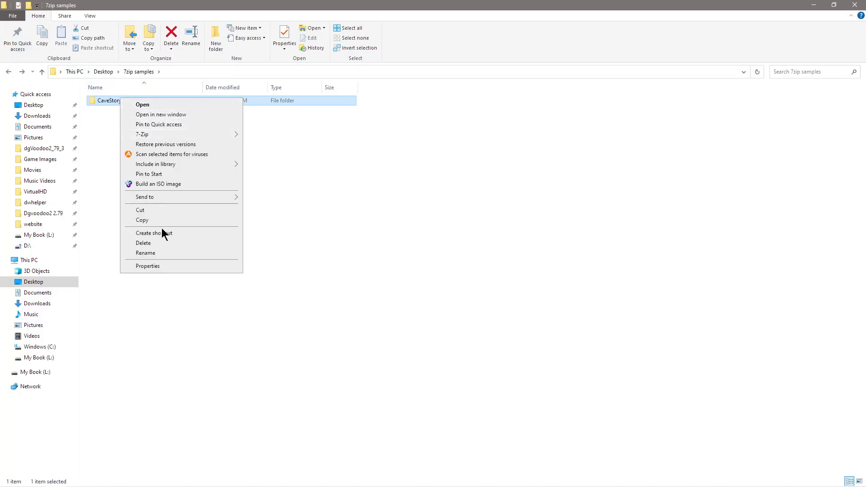
click(156, 266)
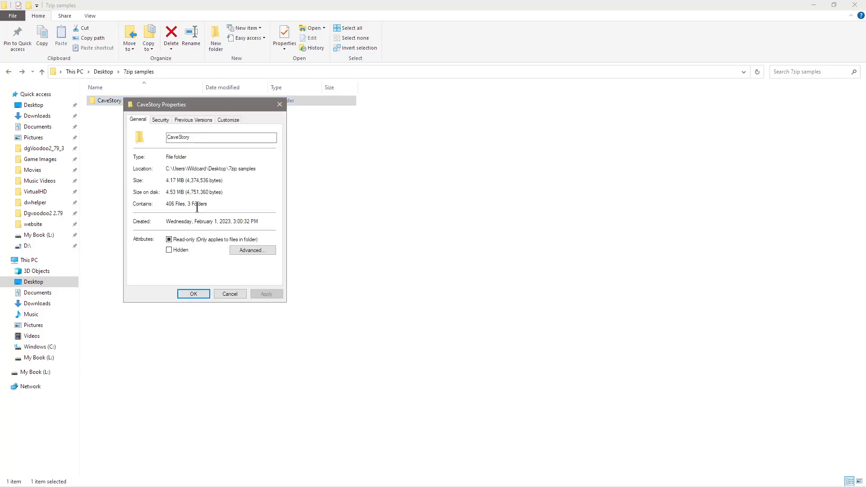
click(193, 294)
click(235, 276)
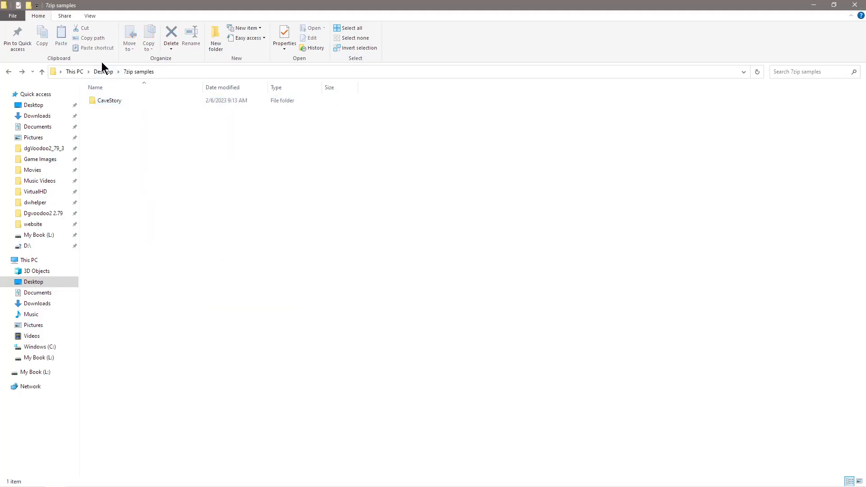
right_click(113, 101)
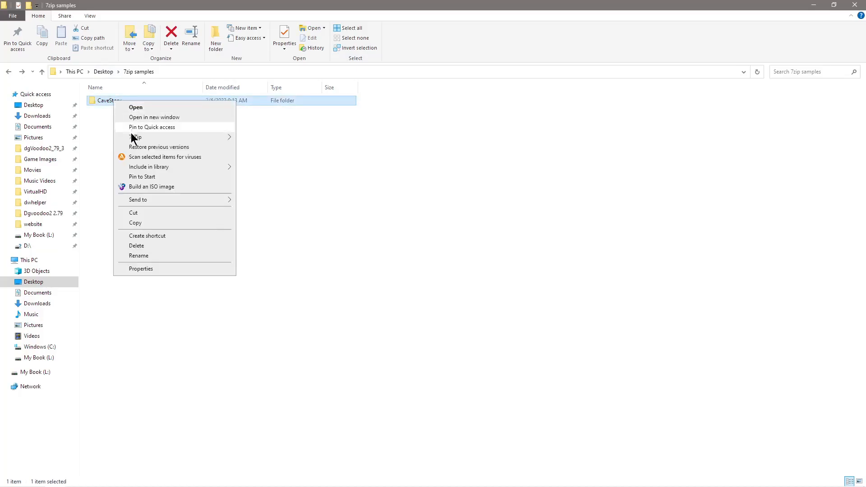
mouse_move(134, 138)
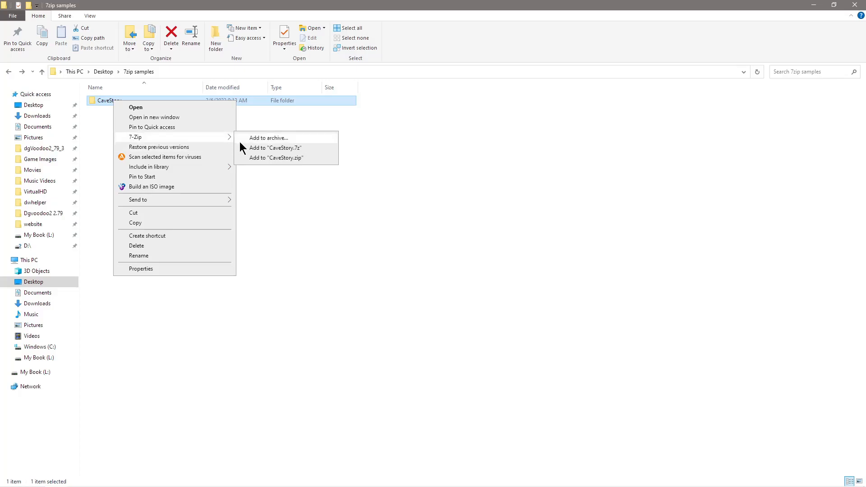
Step: Archive CaveStory as CaveStory.7z at 9 - Ultra compression, producing a 643 KB file
click(278, 138)
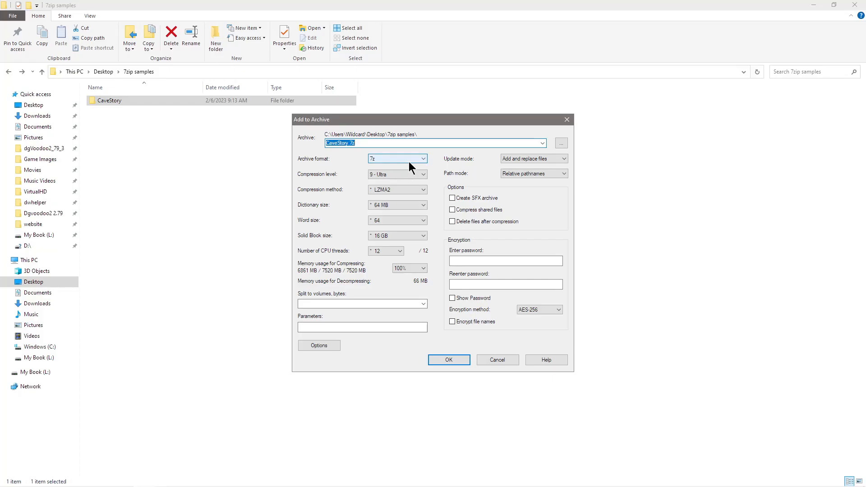
click(405, 175)
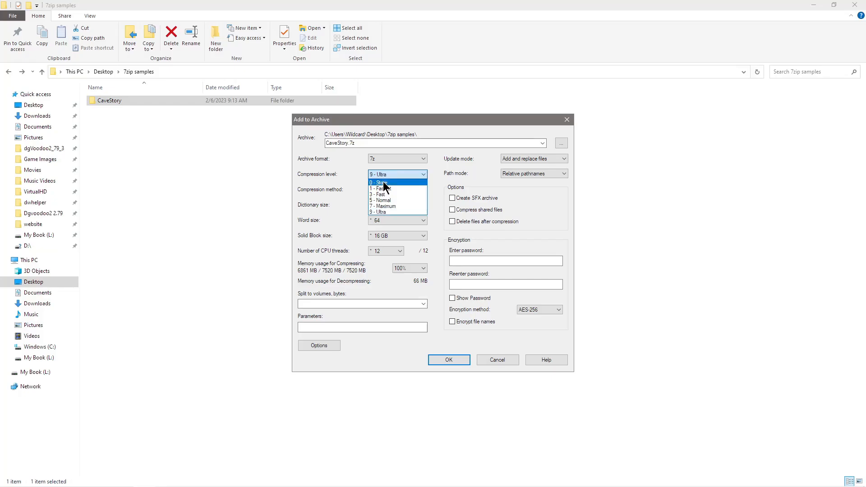
click(385, 212)
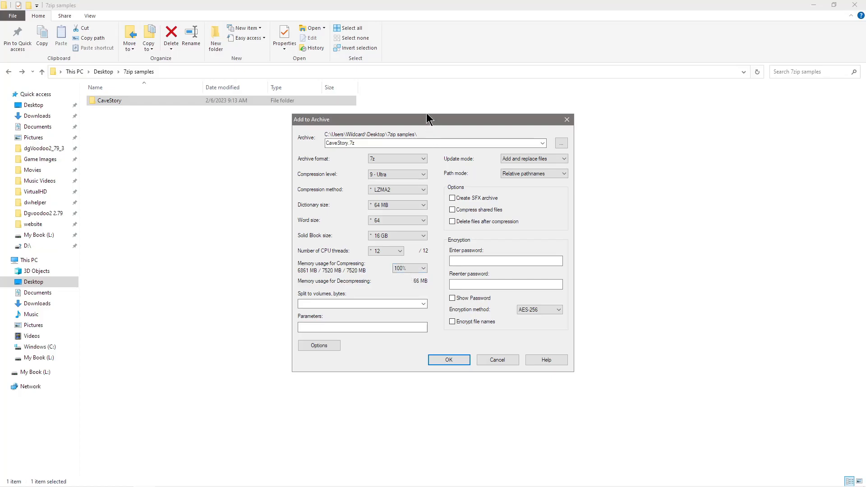
click(450, 360)
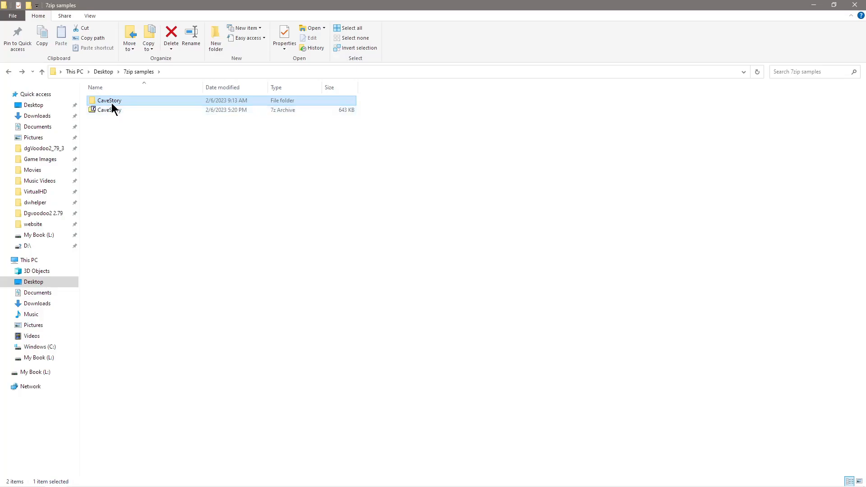
mouse_move(118, 101)
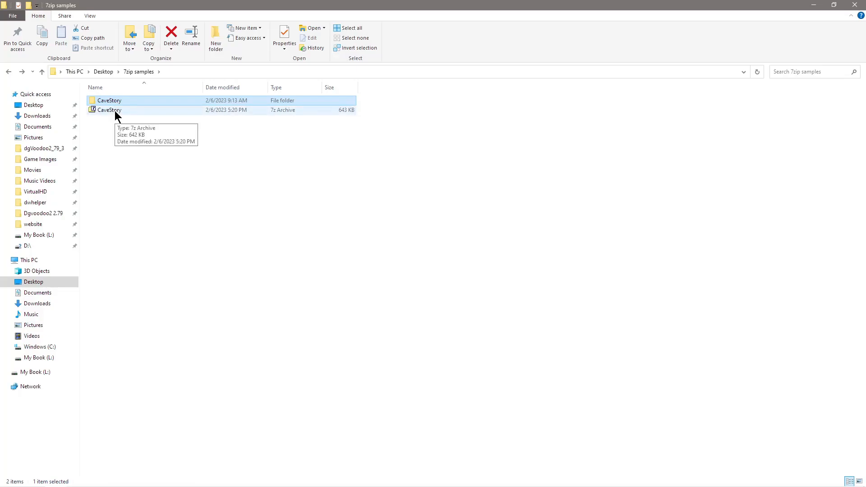
click(111, 147)
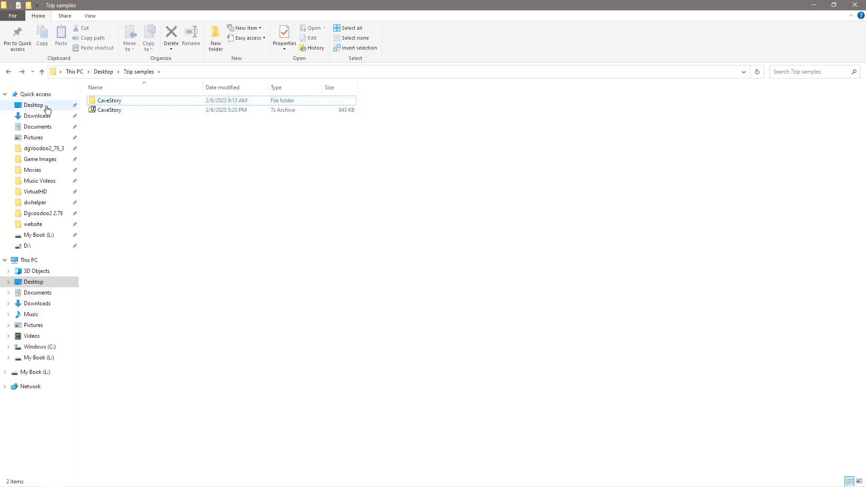
click(108, 110)
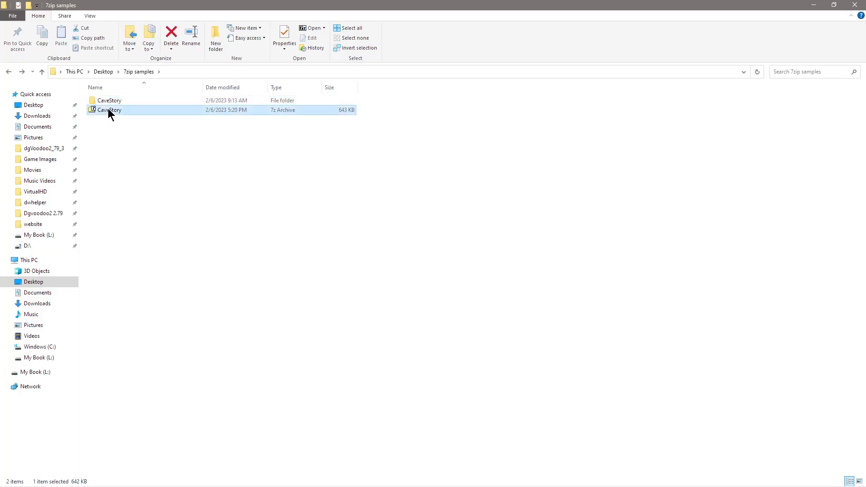
Step: Extract CaveStory.7z into 7zip samples replacing all existing files, then delete the CaveStory folder
right_click(108, 109)
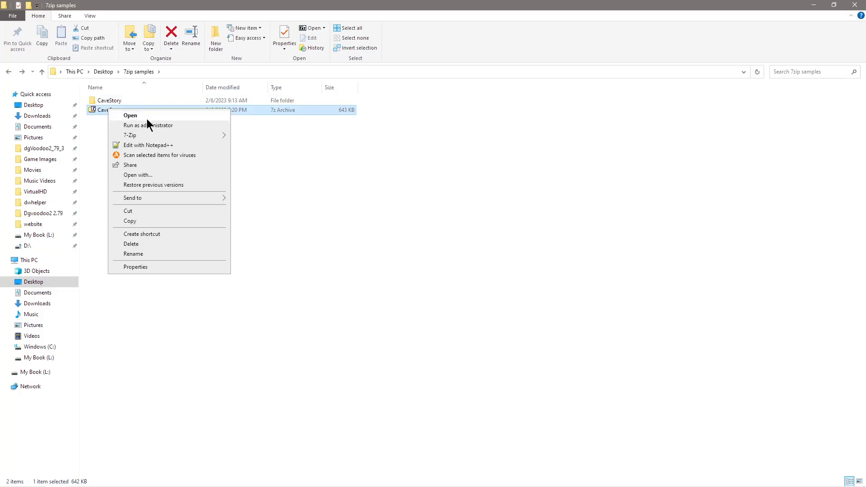
mouse_move(147, 138)
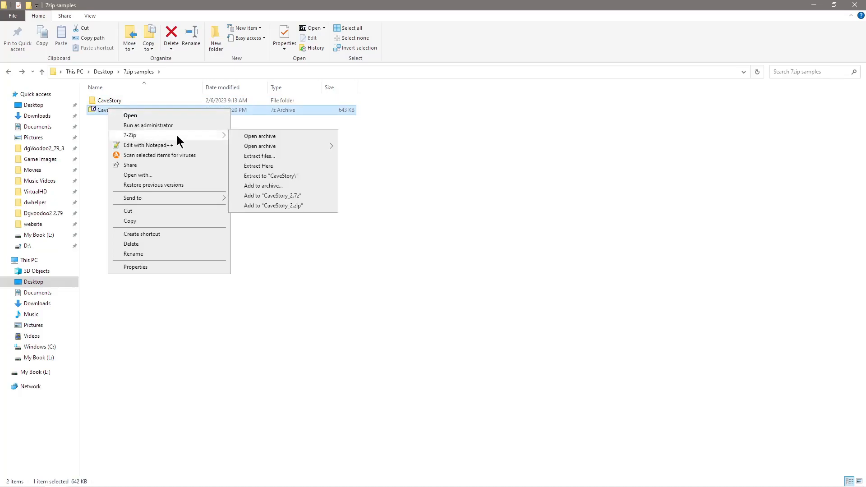
mouse_move(285, 147)
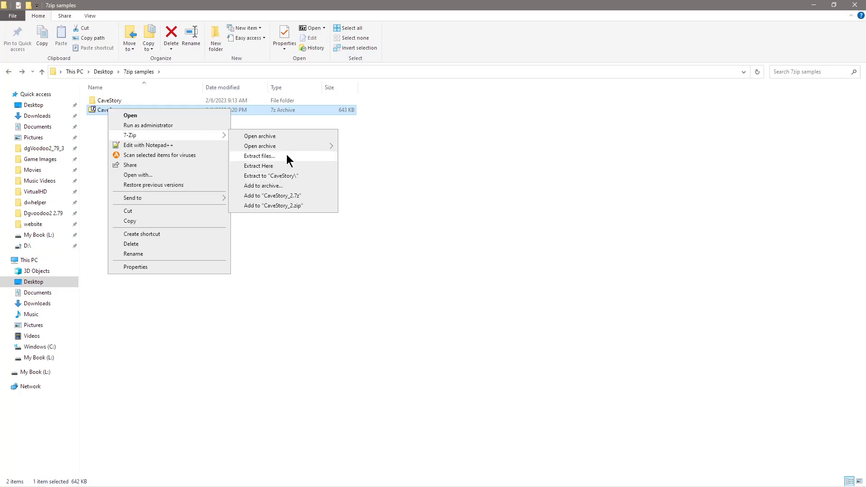
click(266, 165)
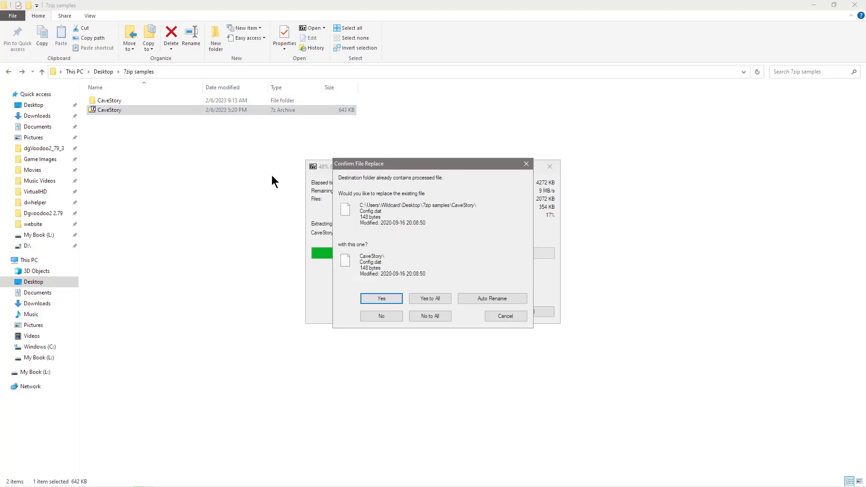
click(388, 301)
click(424, 298)
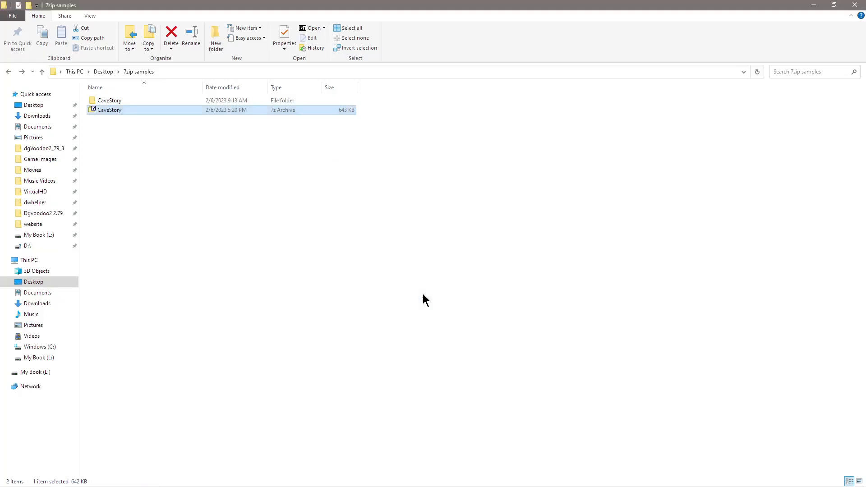
click(117, 103)
key(Delete)
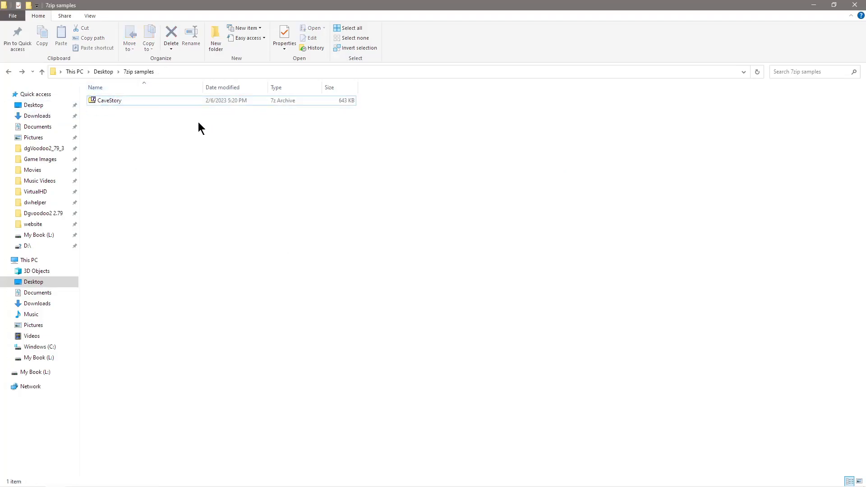
Step: Extract the CaveStory archive here with 7-Zip, then delete the resulting CaveStory folder
right_click(105, 102)
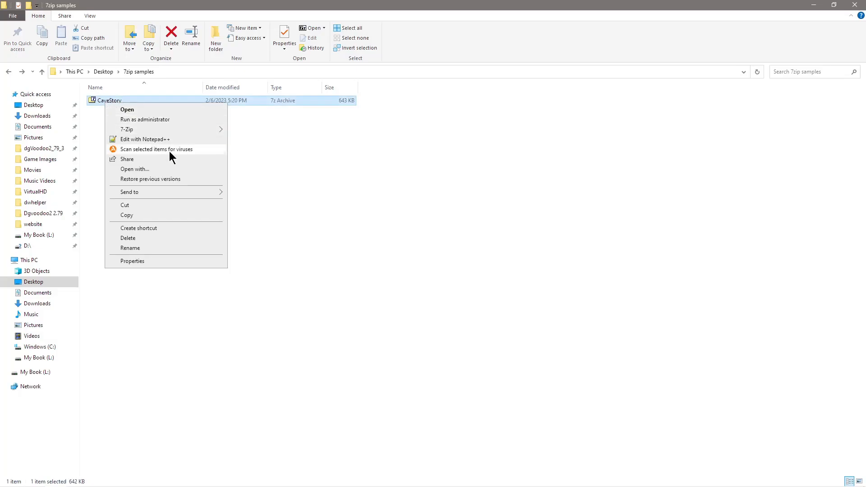
mouse_move(175, 131)
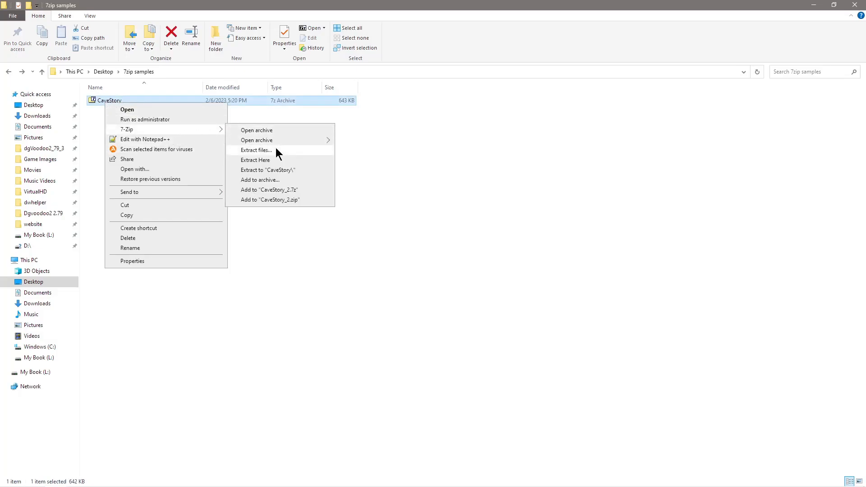
click(272, 160)
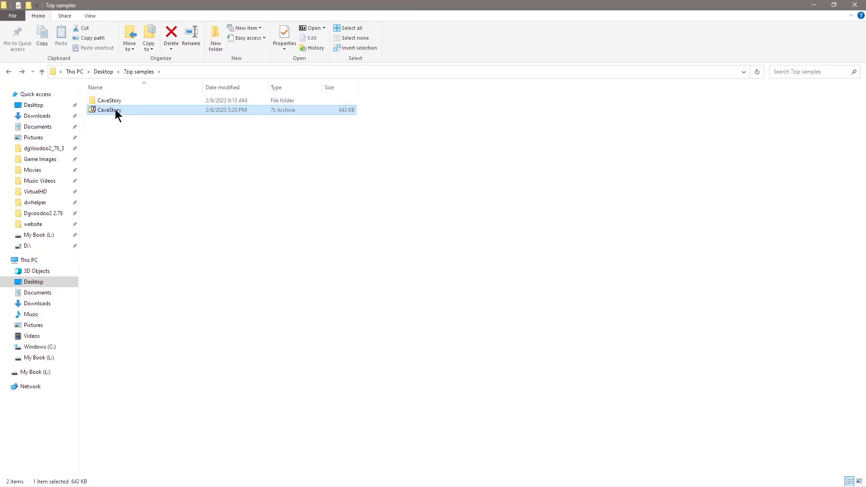
click(116, 101)
right_click(115, 103)
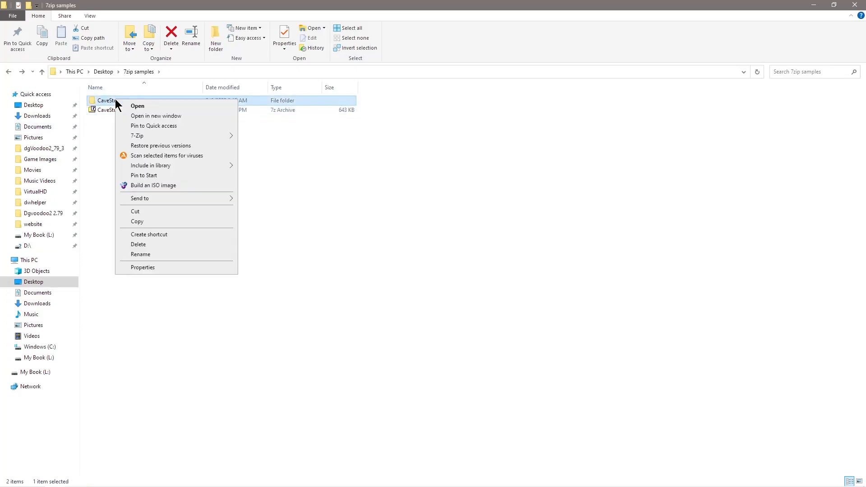
click(156, 245)
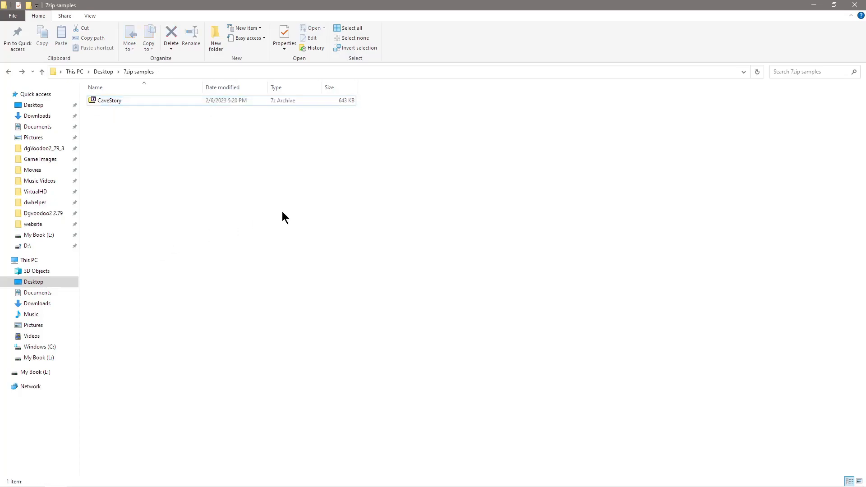
Step: Extract the CaveStory archive into its own CaveStory\ folder
right_click(117, 102)
mouse_move(191, 130)
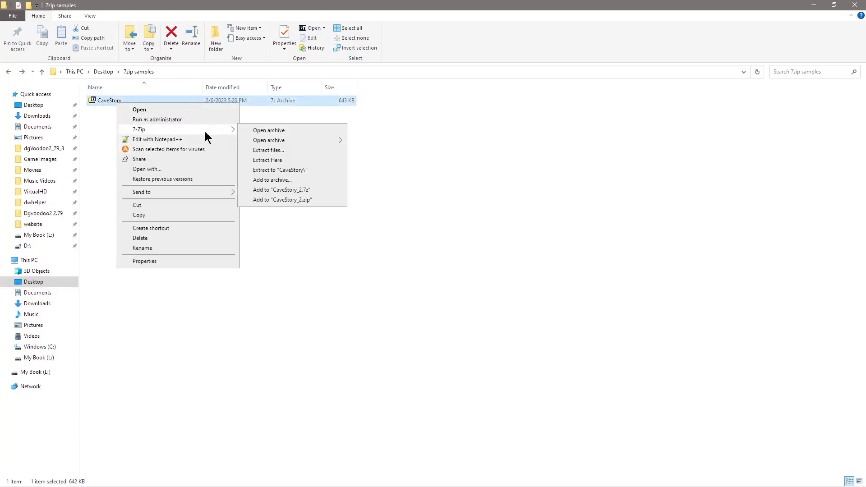
click(288, 170)
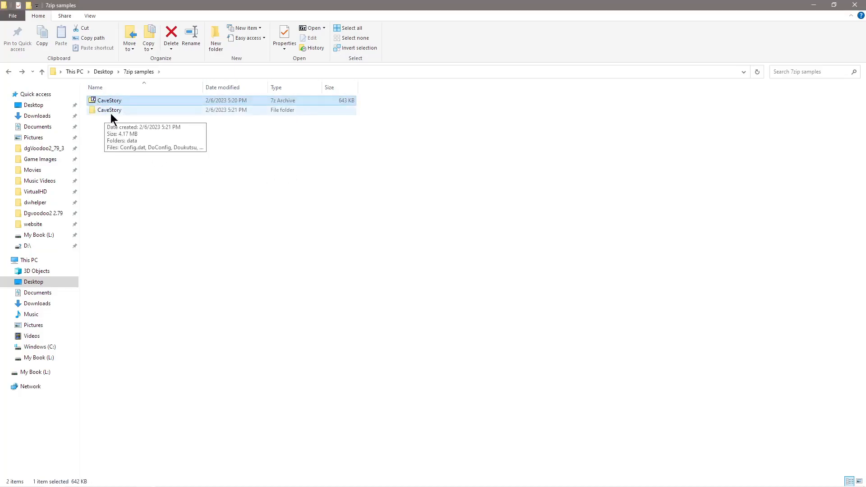
Step: Inspect the extracted CaveStory folder, go back, and bring up its delete option
double_click(107, 110)
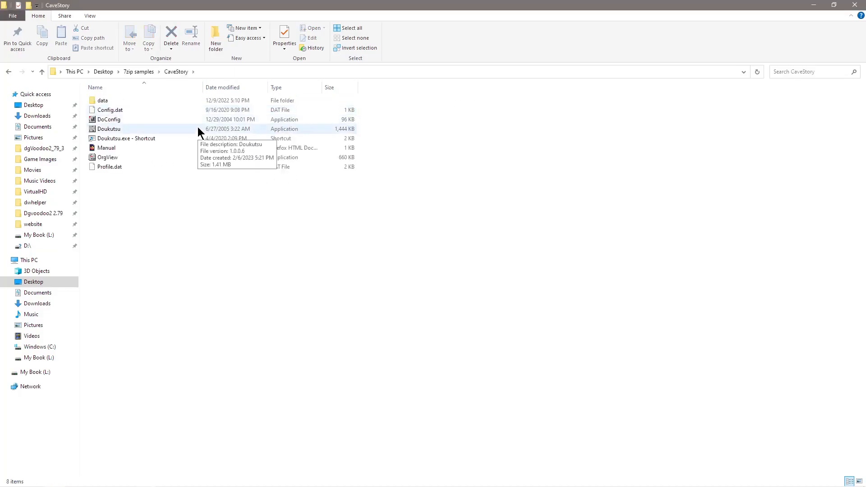
click(12, 72)
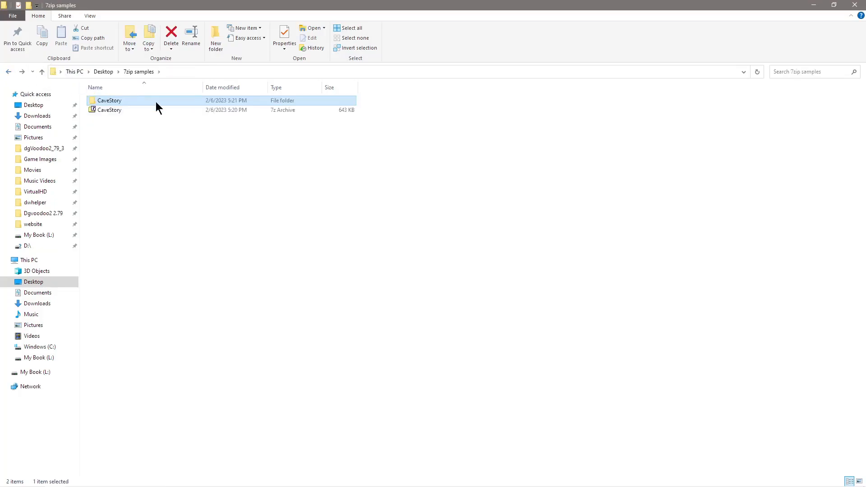
right_click(121, 100)
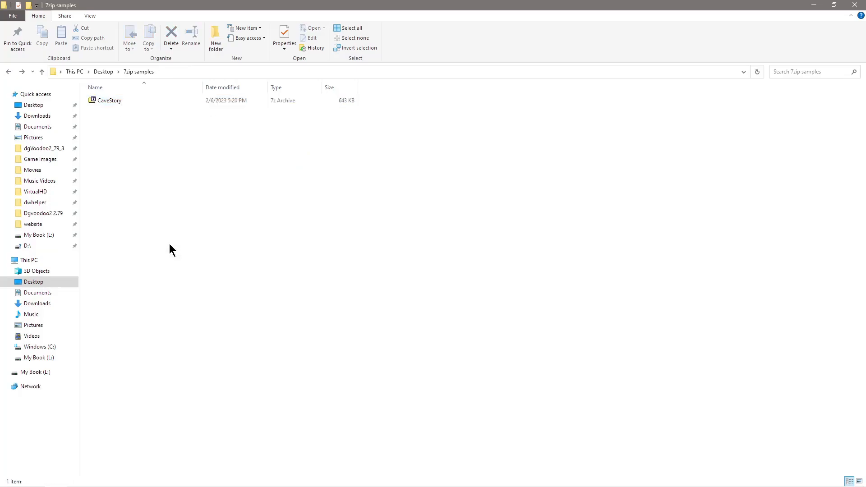
Step: Bring up 7-Zip's Add to Archive dialog for the CaveStory folder, targeting CaveStory.7z
click(112, 101)
right_click(113, 107)
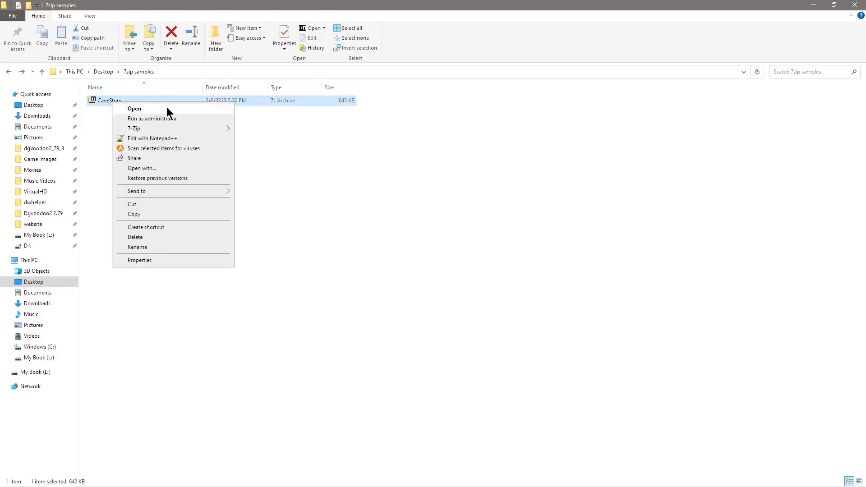
mouse_move(175, 129)
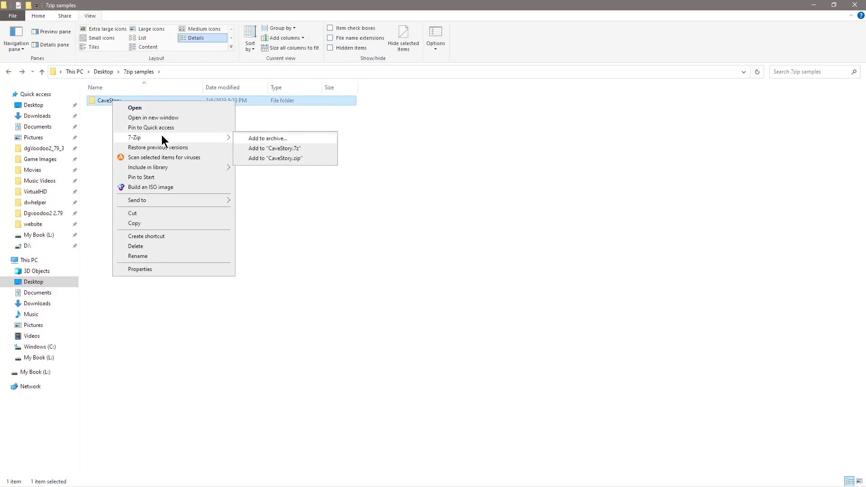
click(300, 139)
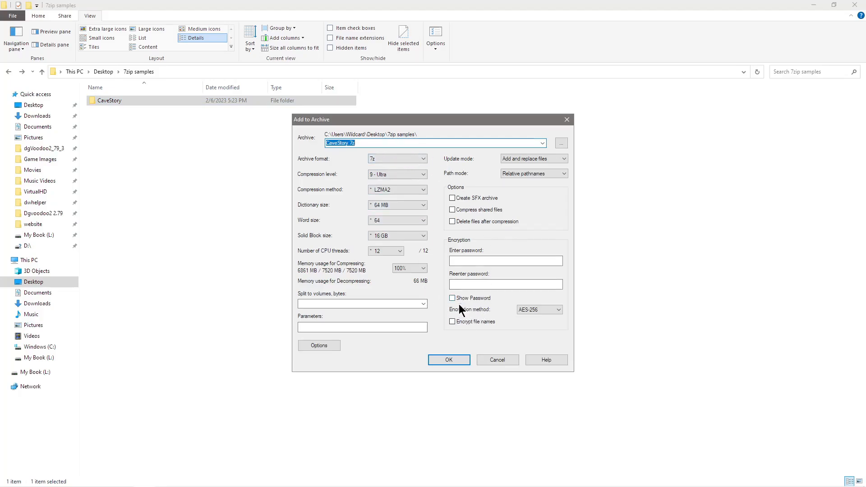
Step: Enable encrypted file names, enter a visible archive password, and create the encrypted archive
click(452, 322)
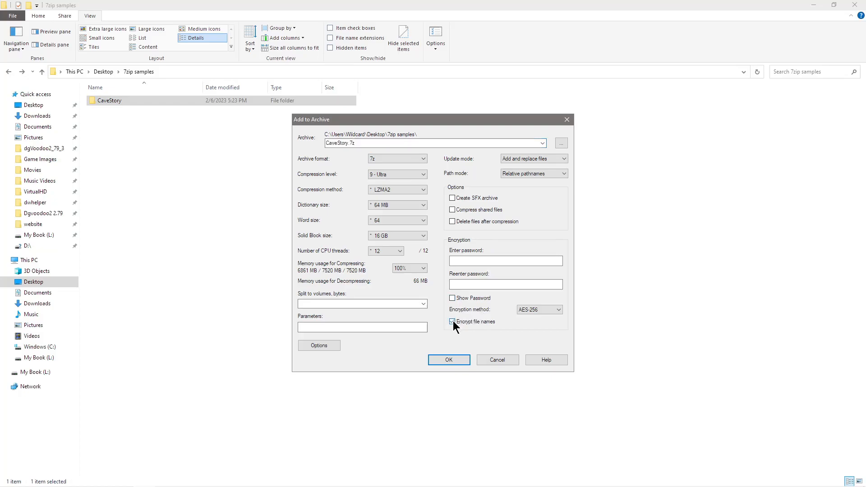
click(484, 261)
click(453, 298)
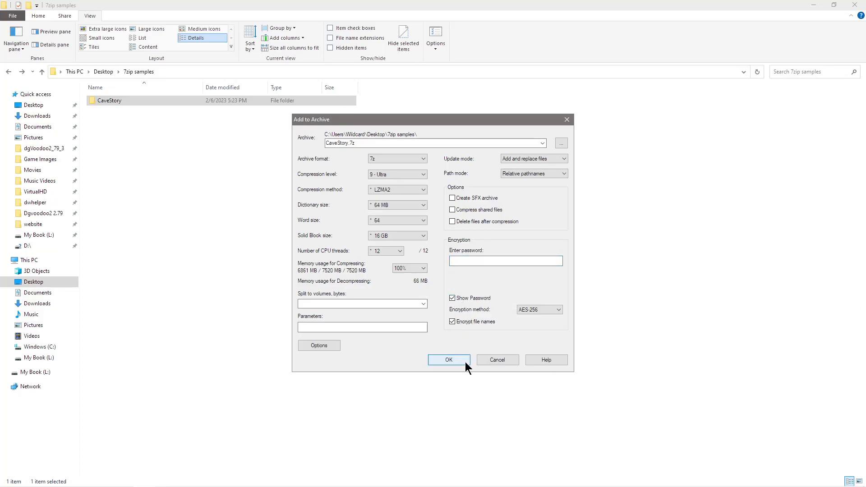
click(469, 257)
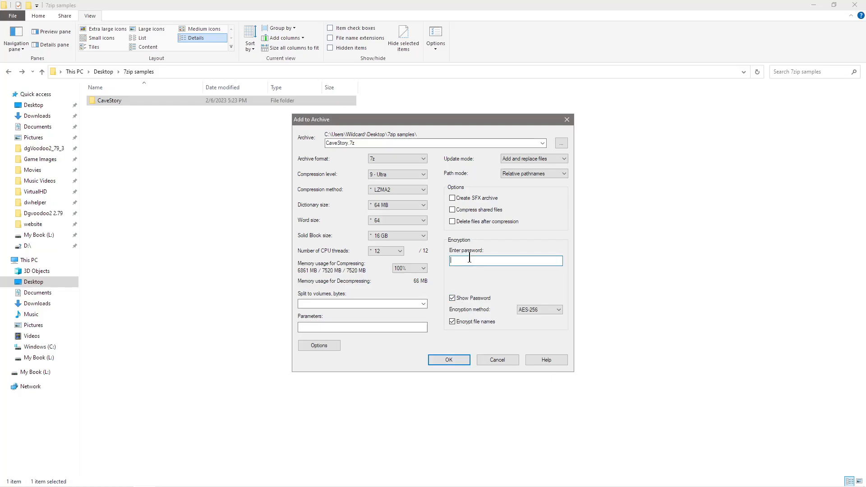
text(1234)
click(449, 360)
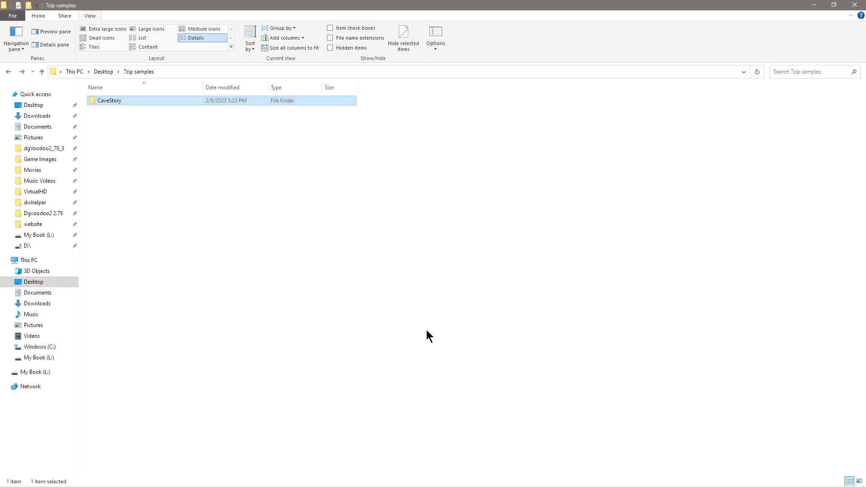
Step: Try opening CaveStory.7z with an empty password and dismiss the Wrong password error
click(99, 136)
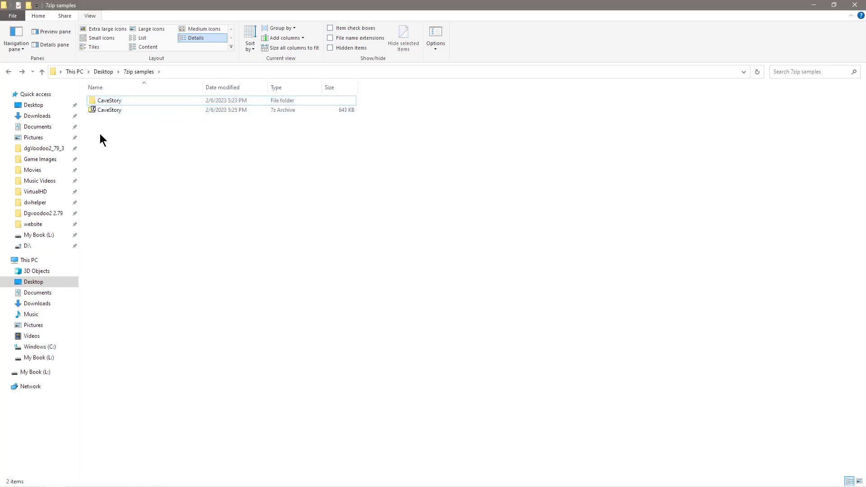
double_click(110, 110)
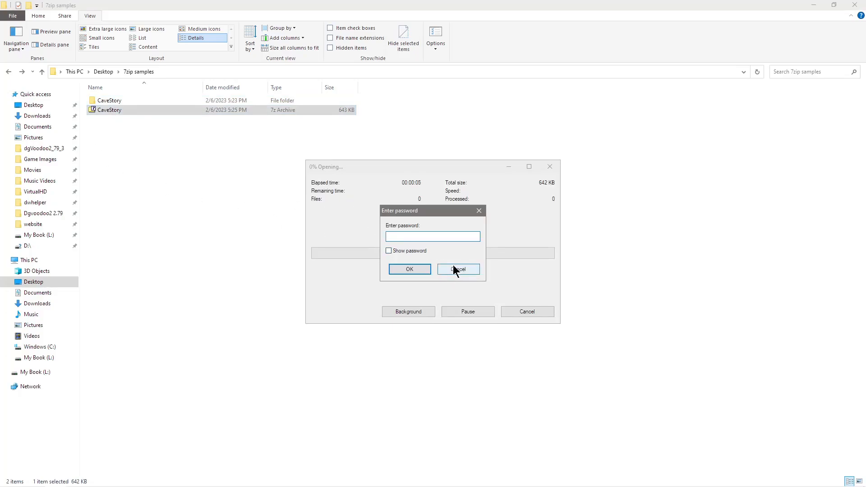
click(428, 267)
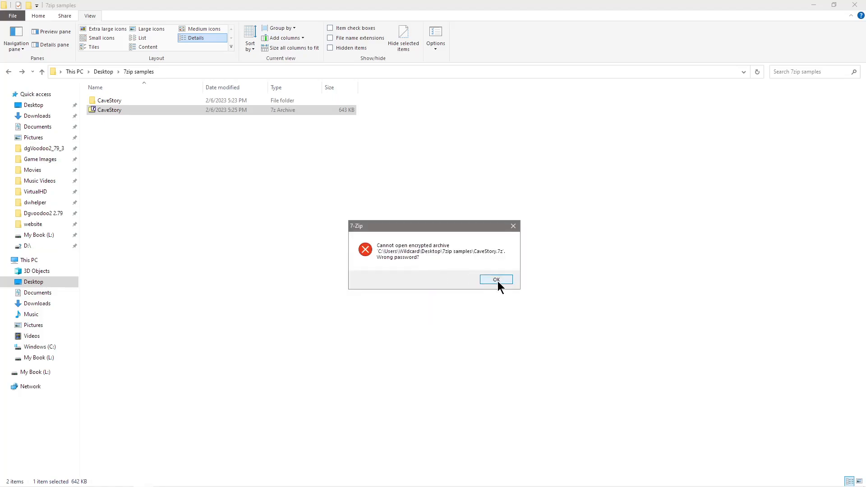
click(497, 279)
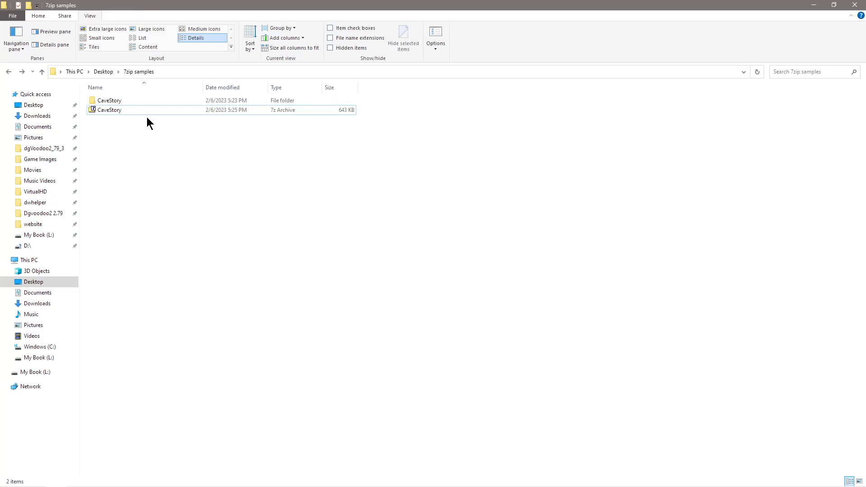
mouse_move(110, 104)
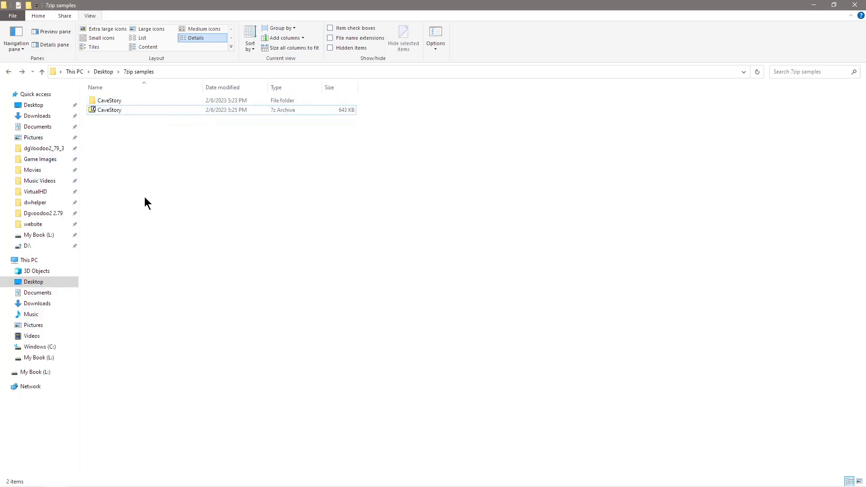
right_click(112, 110)
mouse_move(182, 134)
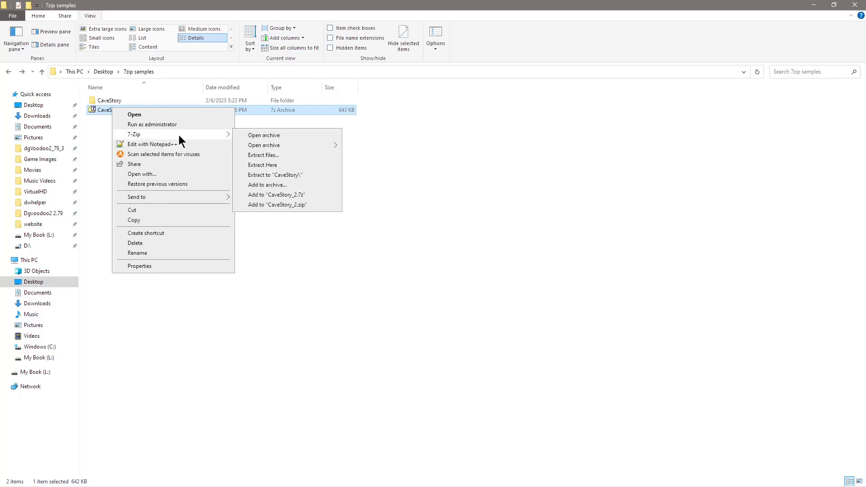
click(265, 340)
click(265, 341)
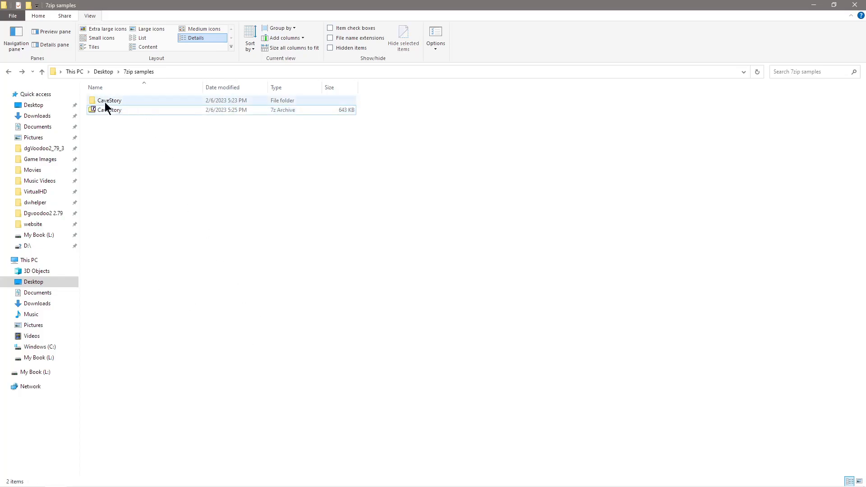
click(117, 104)
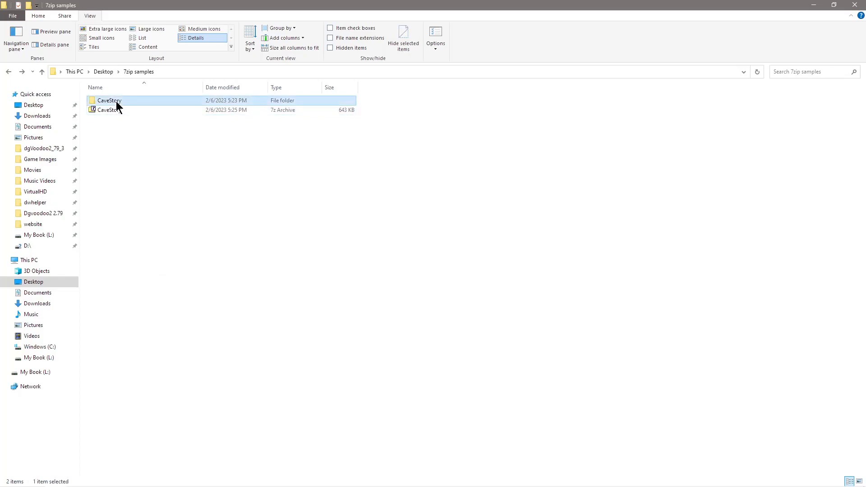
Step: Open 7-Zip's Add to Archive dialog for the CaveStory folder and shift it to the right
right_click(116, 102)
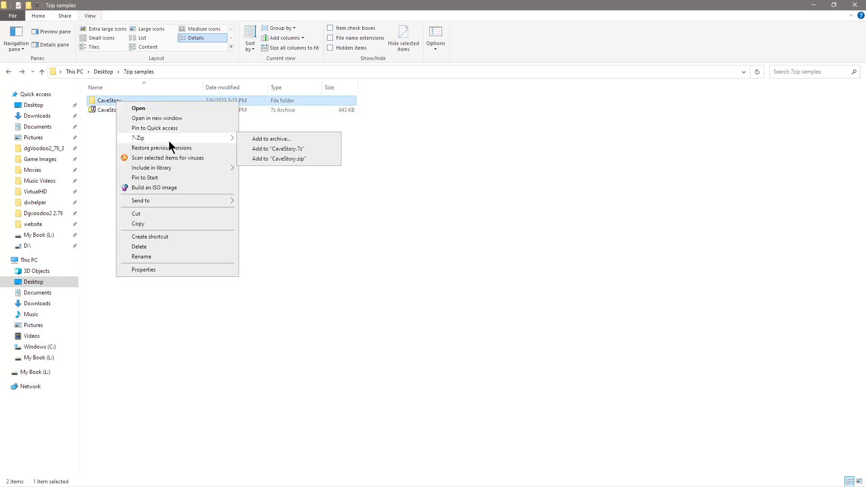
click(284, 140)
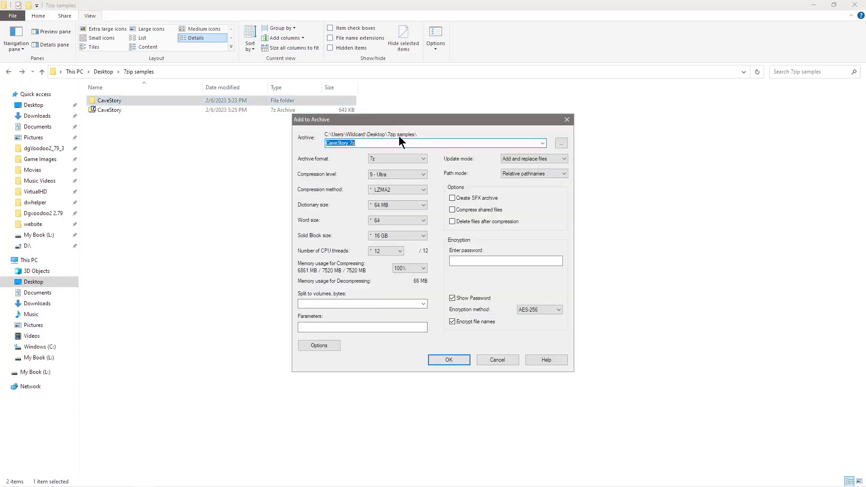
drag(419, 125, 486, 125)
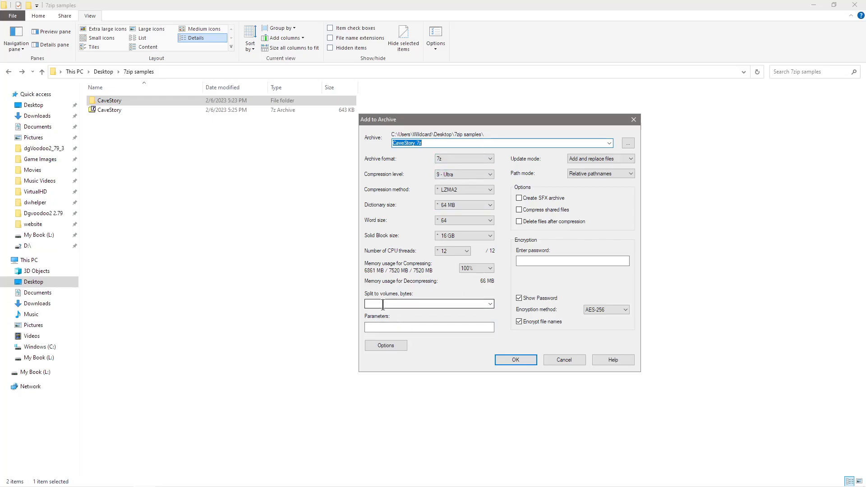
Step: Leave split volumes blank, enable Create SFX archive, hide the password, and build CaveStory.exe
click(489, 304)
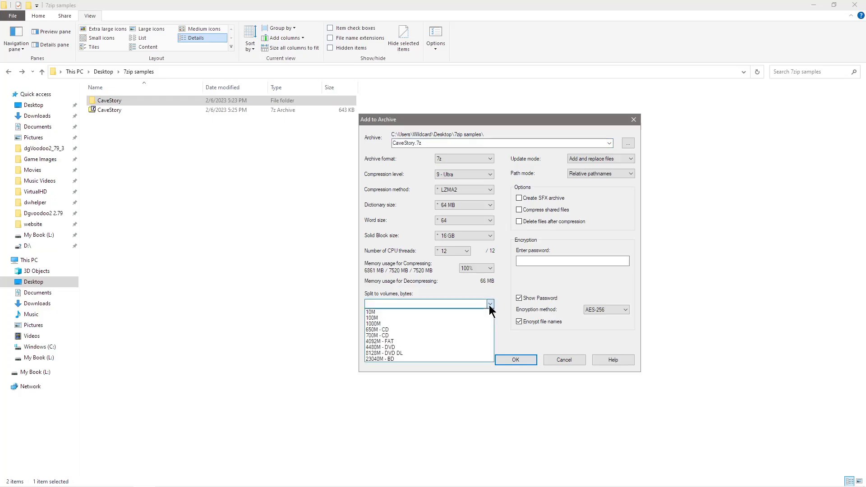
click(418, 305)
text(25)
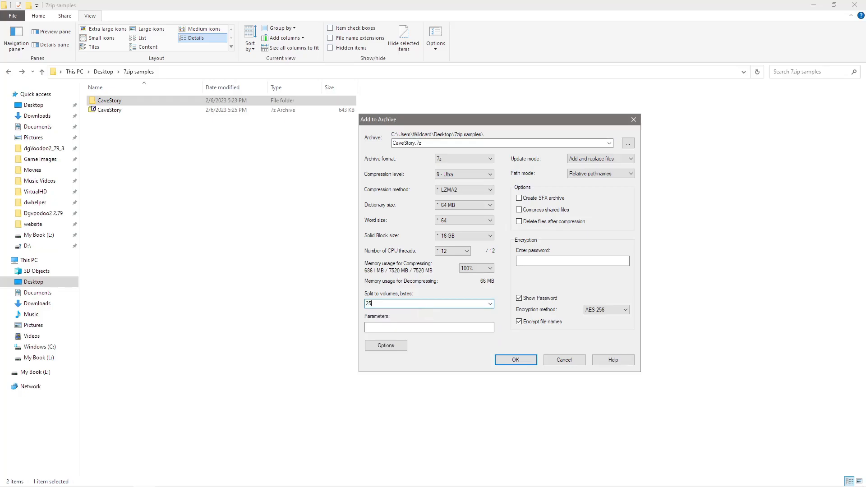
text(M)
key(BackSpace)
key(BackSpace)
key(BackSpace)
click(519, 199)
click(520, 298)
click(517, 361)
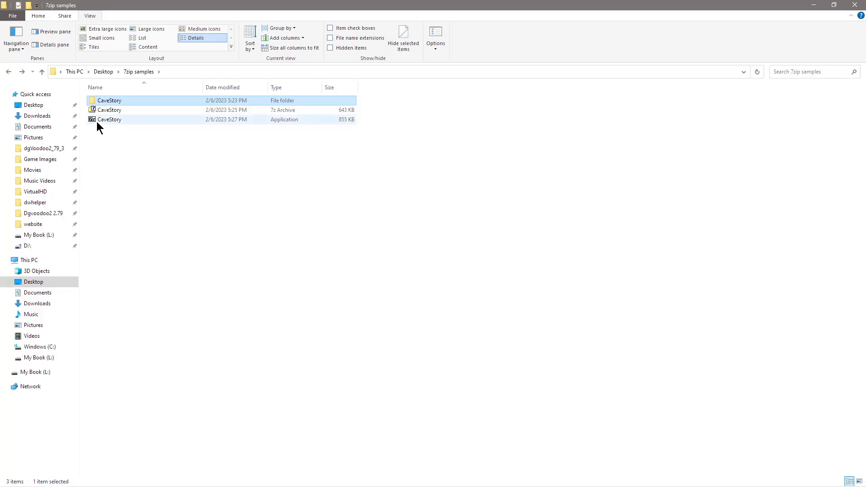
mouse_move(97, 123)
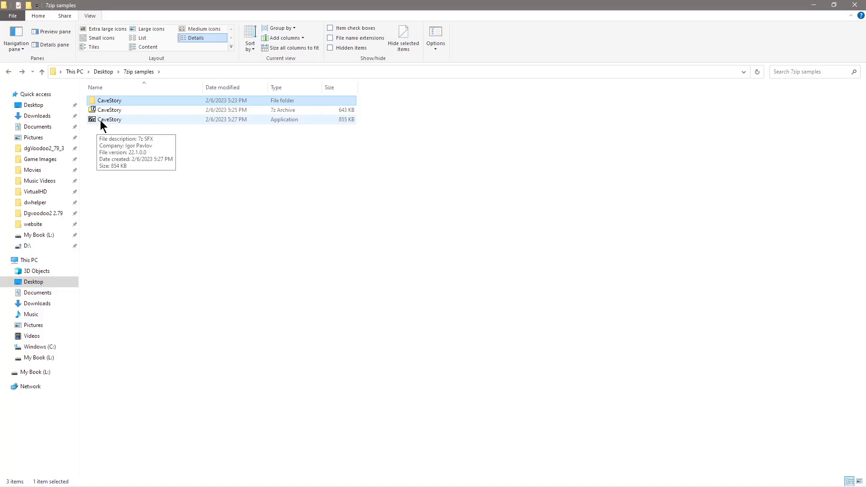
double_click(100, 120)
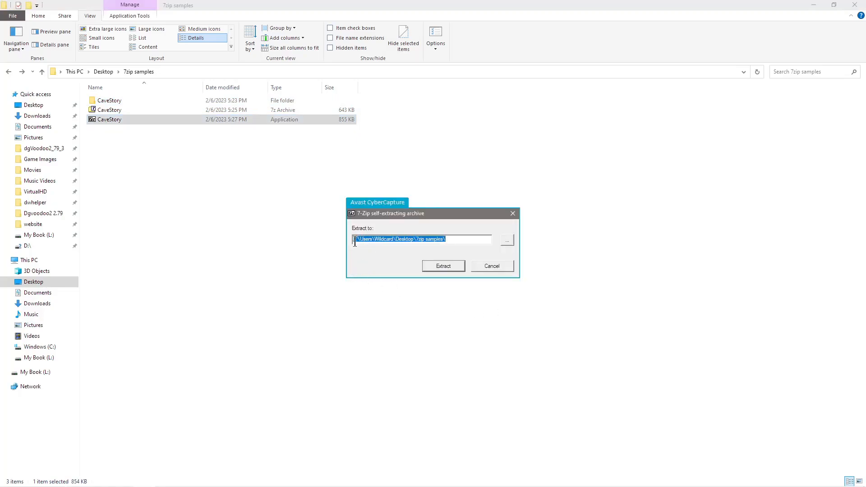
click(491, 269)
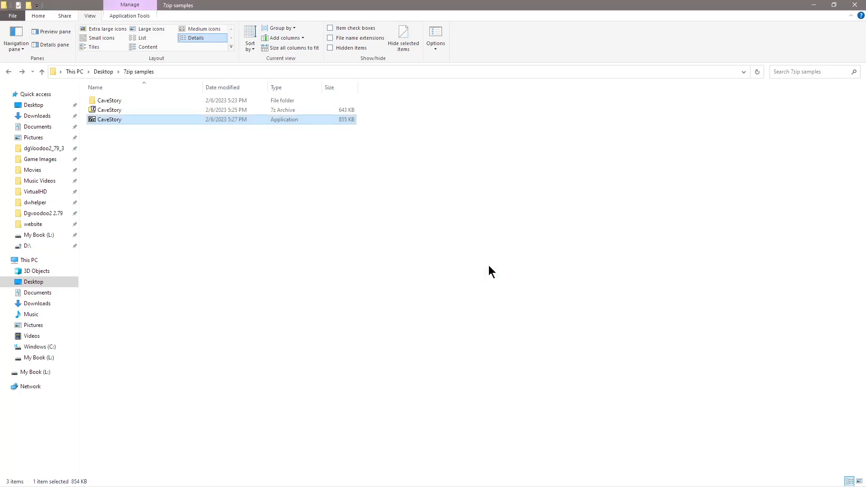
click(315, 227)
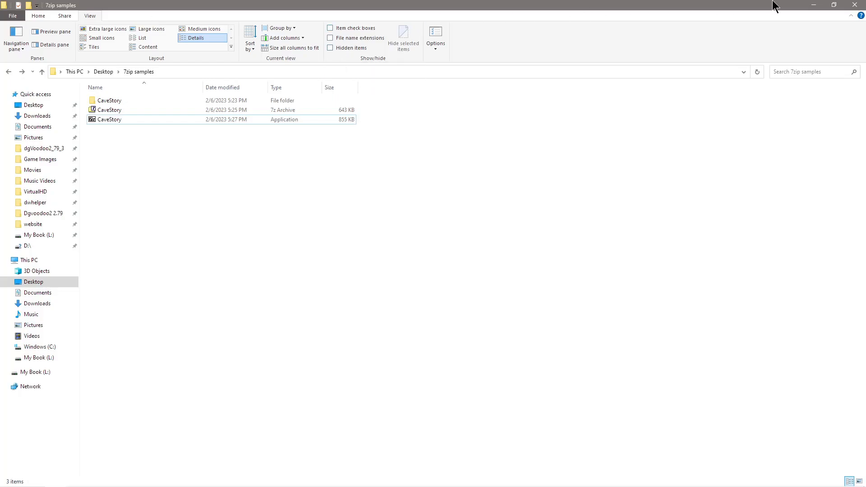
Step: Minimize File Explorer and OBS Studio to reveal the desktop
click(817, 4)
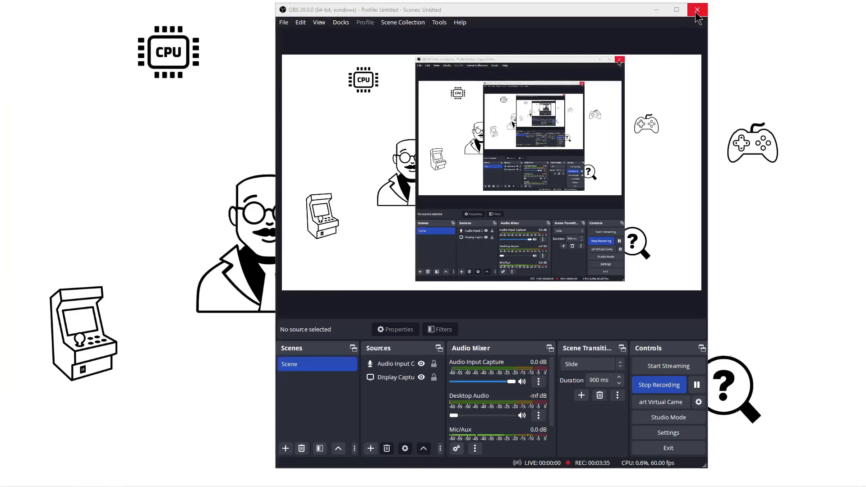
click(656, 9)
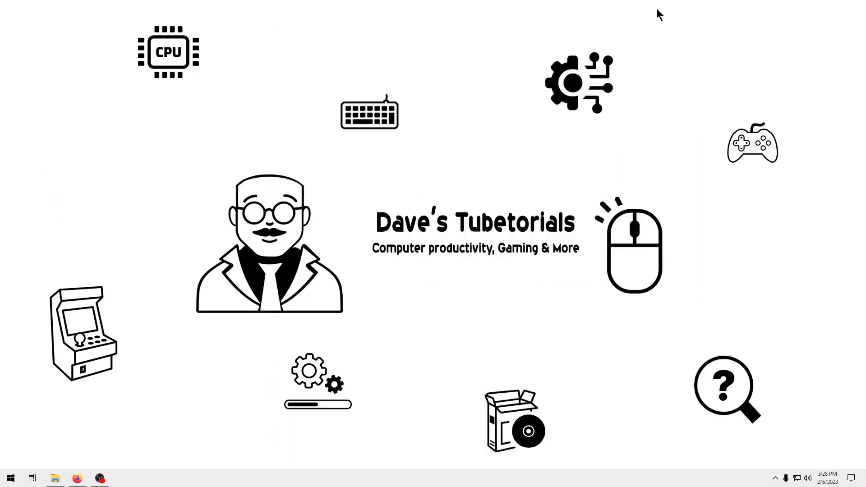